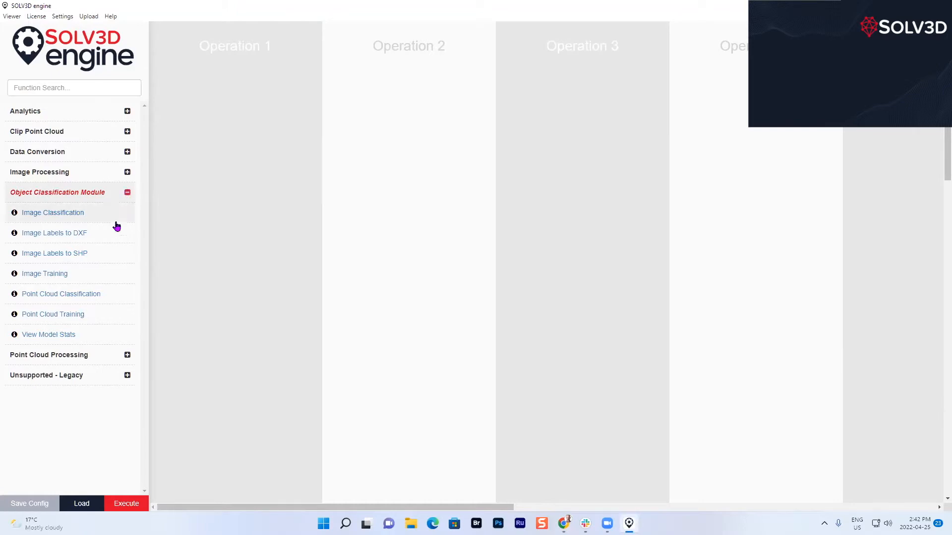
Add a Point Cloud Classification operation in batch mode with the workshop's TEST_DATA folder as its input.
click(31, 296)
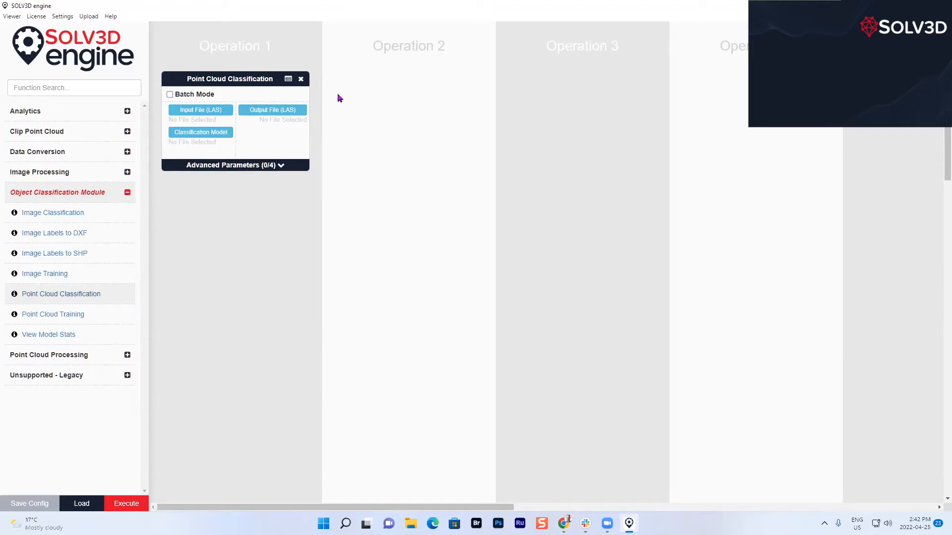
click(170, 94)
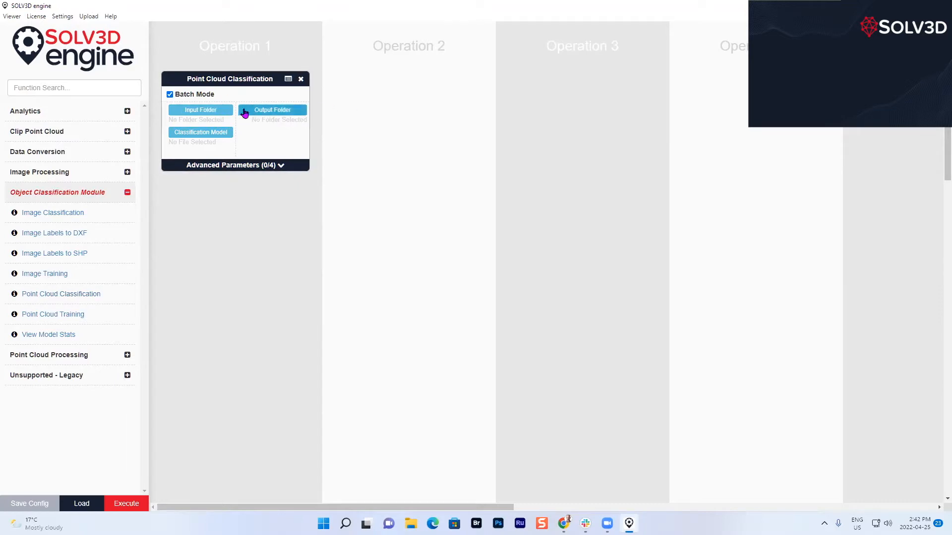
click(215, 111)
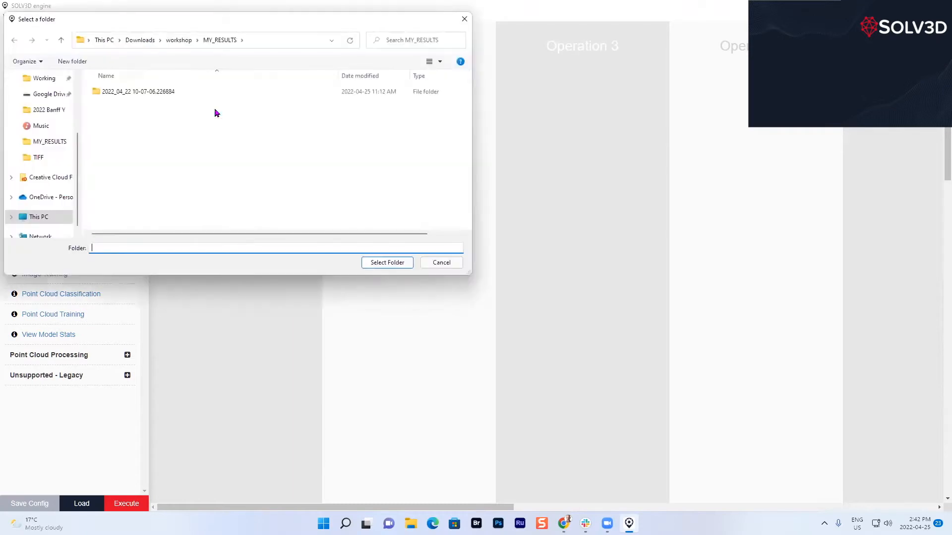
click(178, 40)
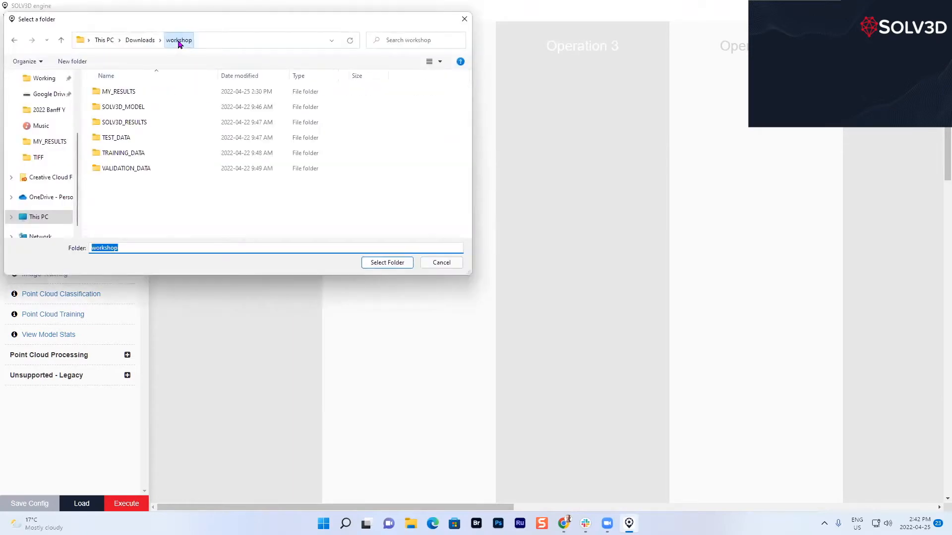
click(124, 138)
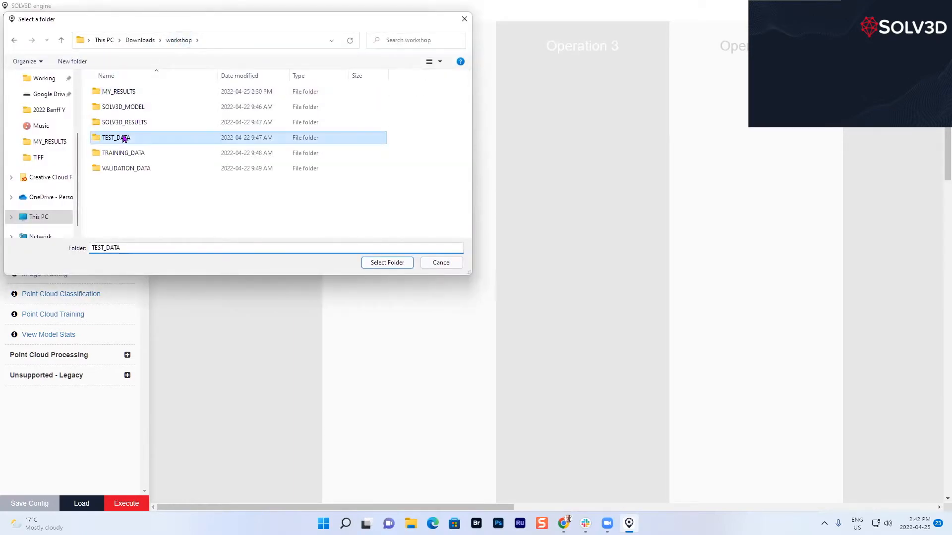
click(374, 265)
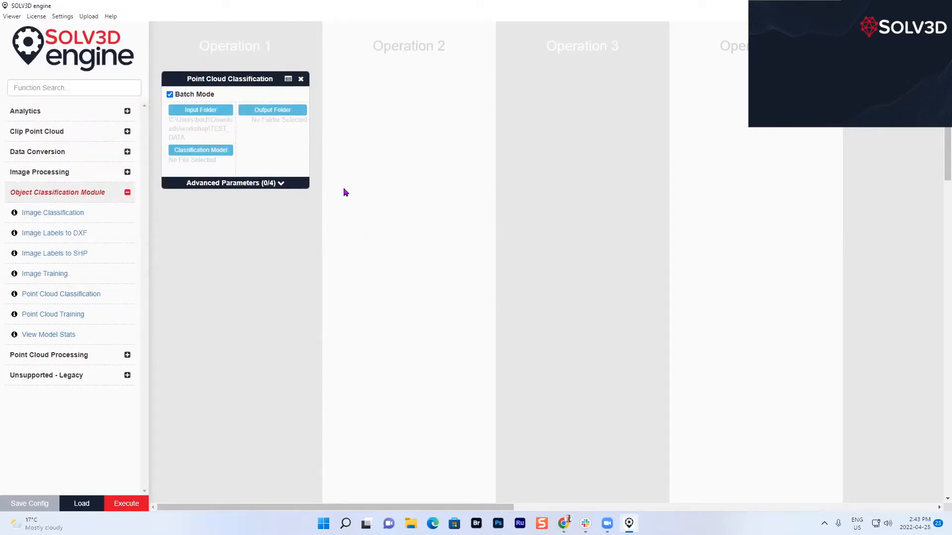
Set the operation's output folder to MY_RESULTS in the workshop folder.
click(289, 111)
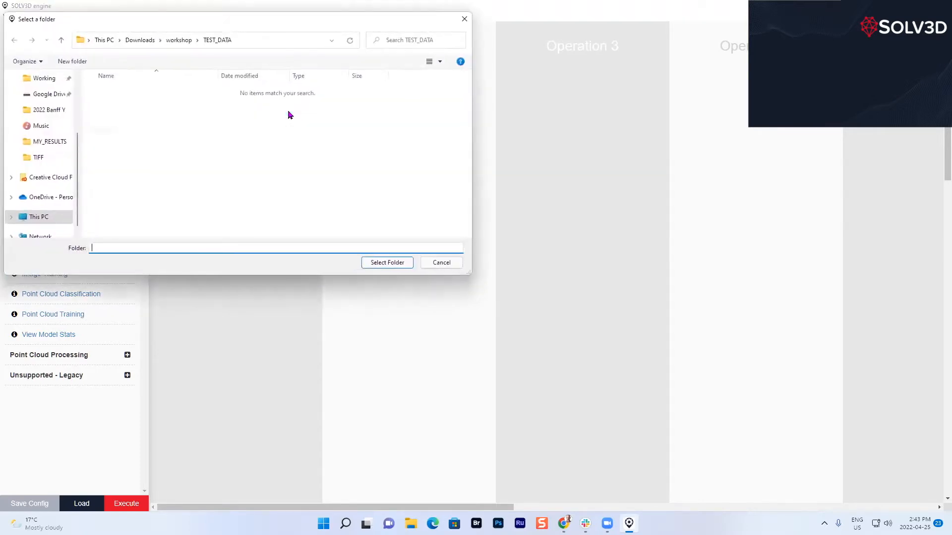
click(171, 42)
click(117, 92)
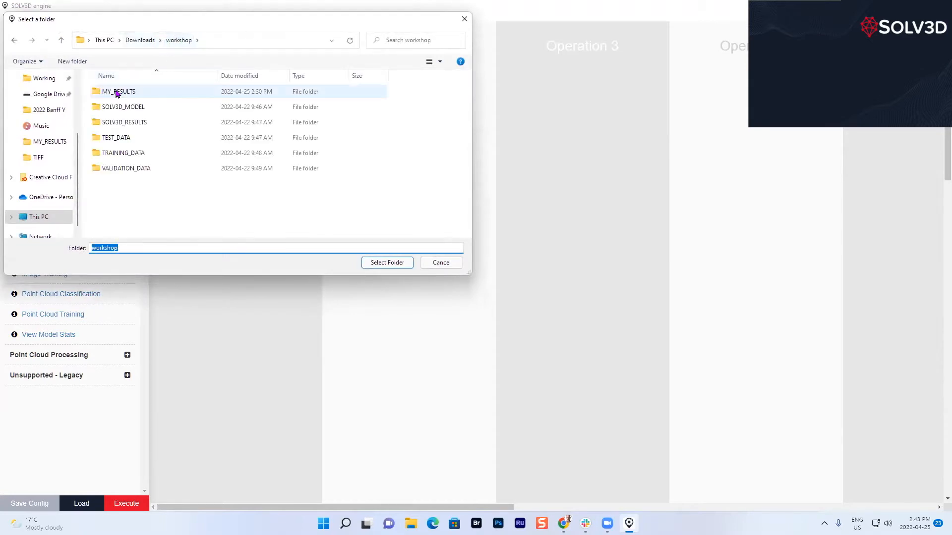
click(385, 264)
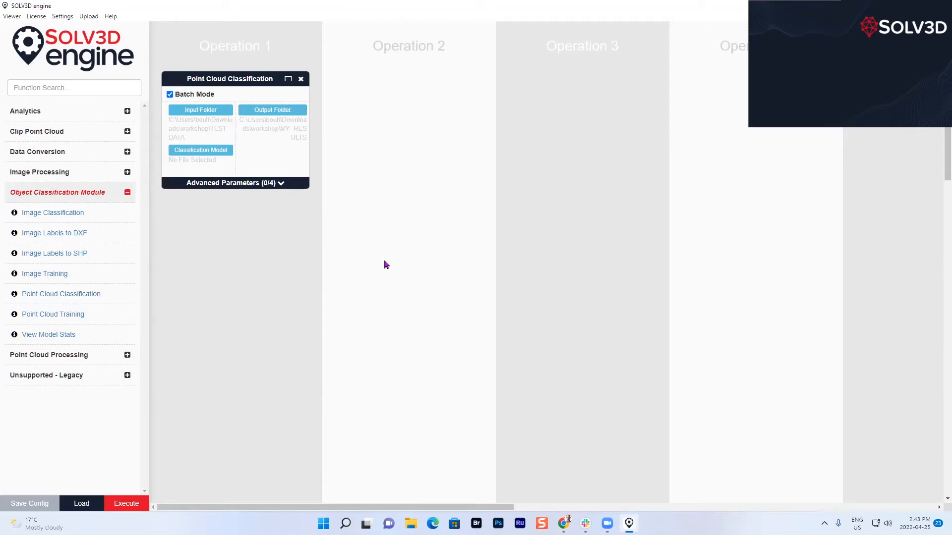
Load "2022_04_22 10-07-06.226884 Workshop Model V1 training_model.pth" from MY_RESULTS as the classification model.
click(219, 152)
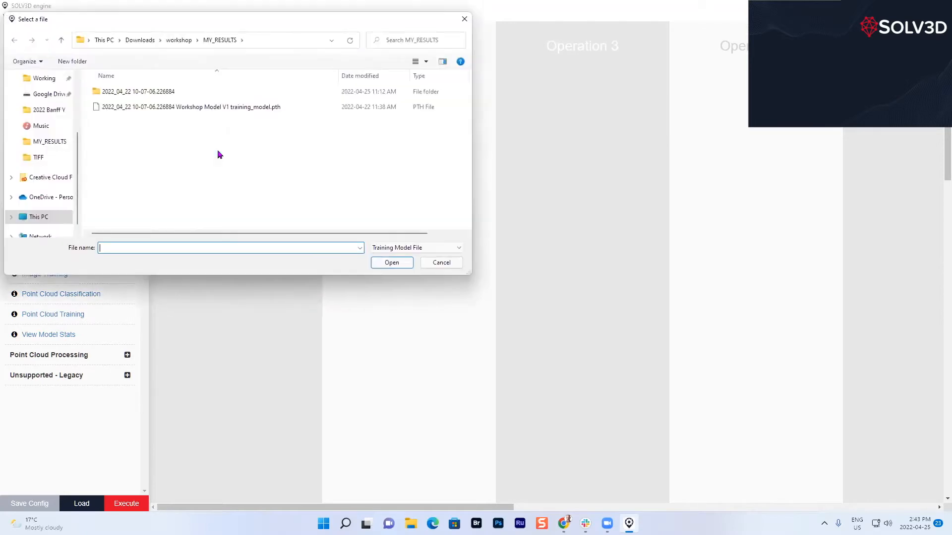
click(184, 41)
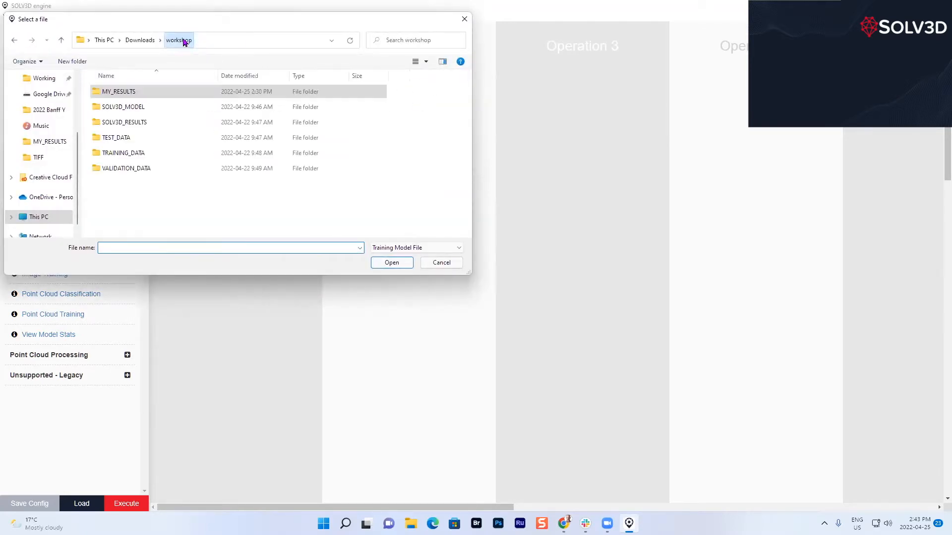
double_click(137, 93)
click(212, 108)
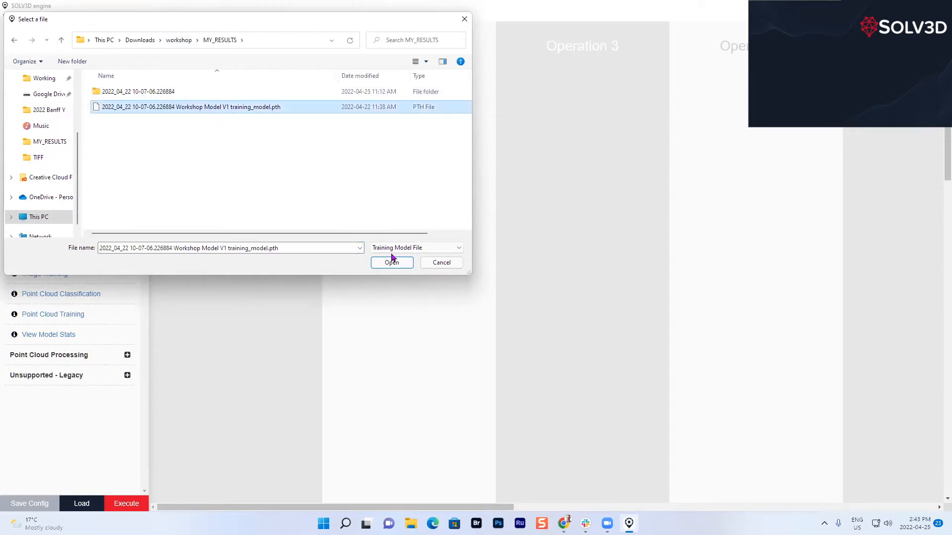
click(409, 264)
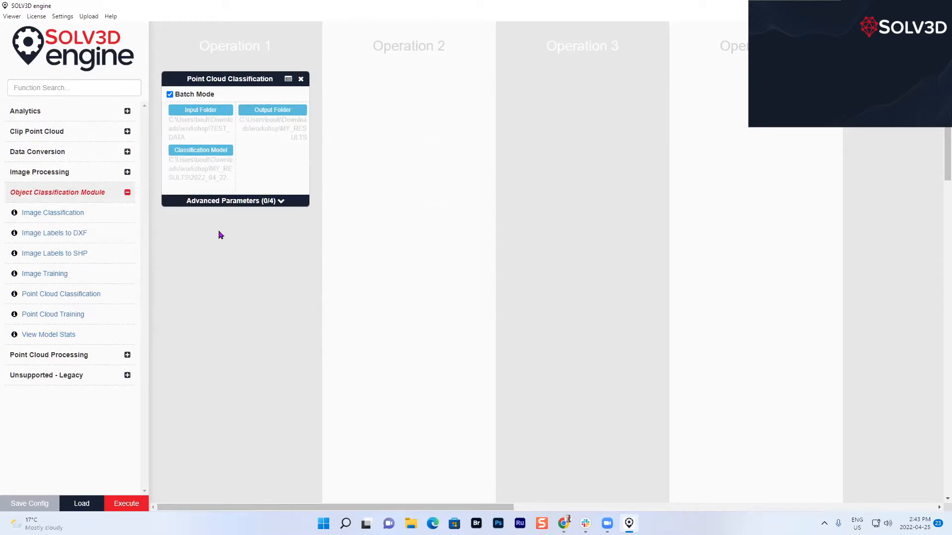
Set both the batch size and the points count of the classification to Use Model Default.
click(281, 201)
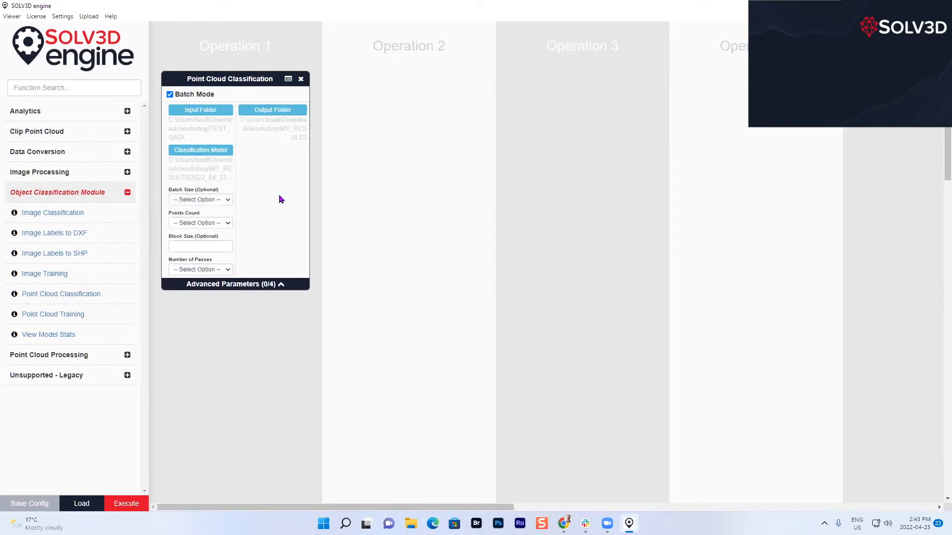
click(229, 200)
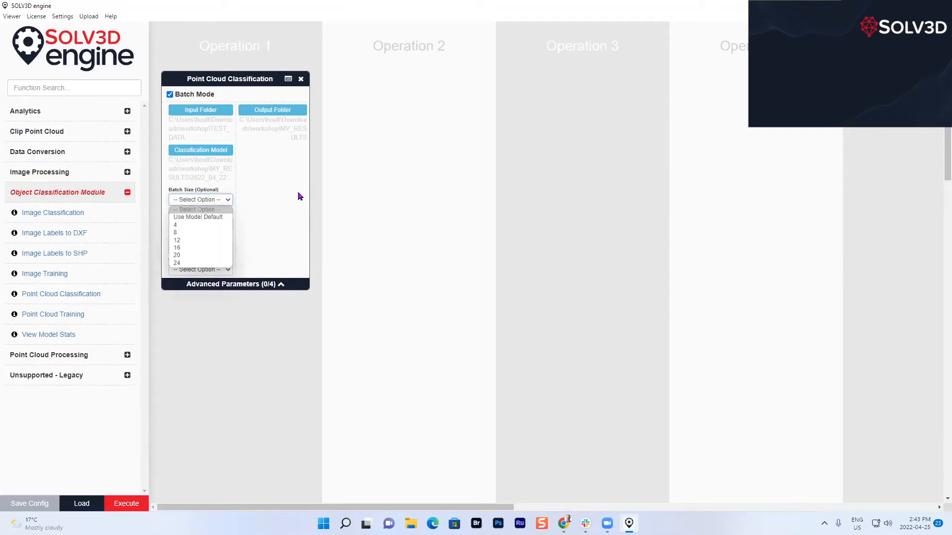
click(217, 218)
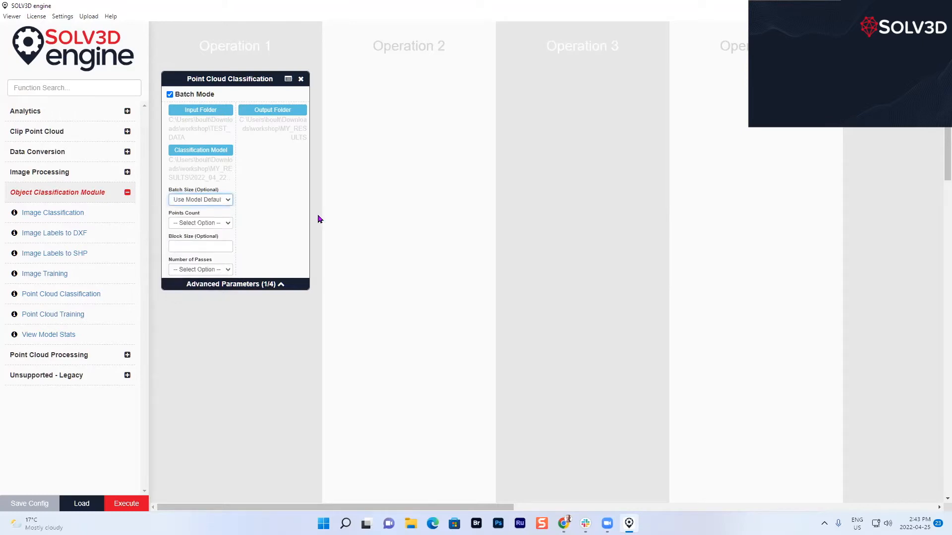
click(229, 224)
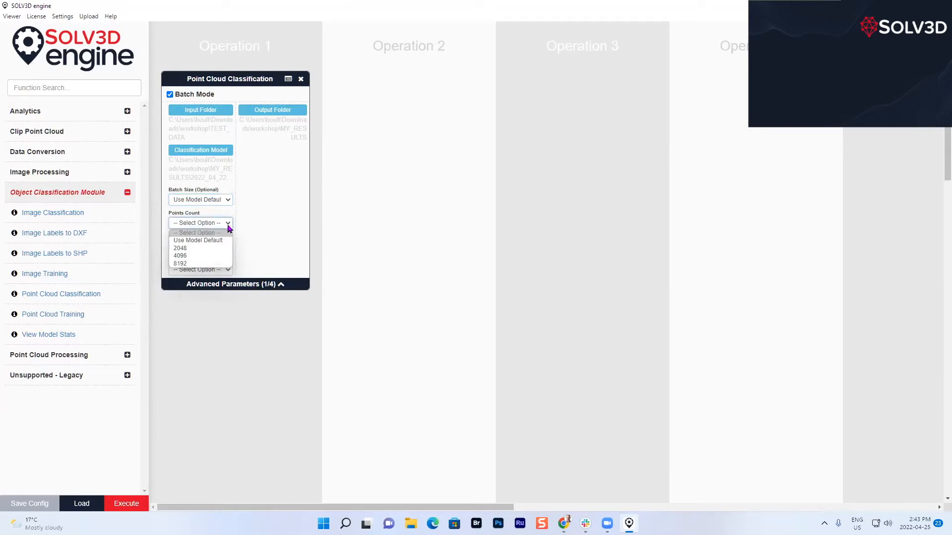
click(225, 242)
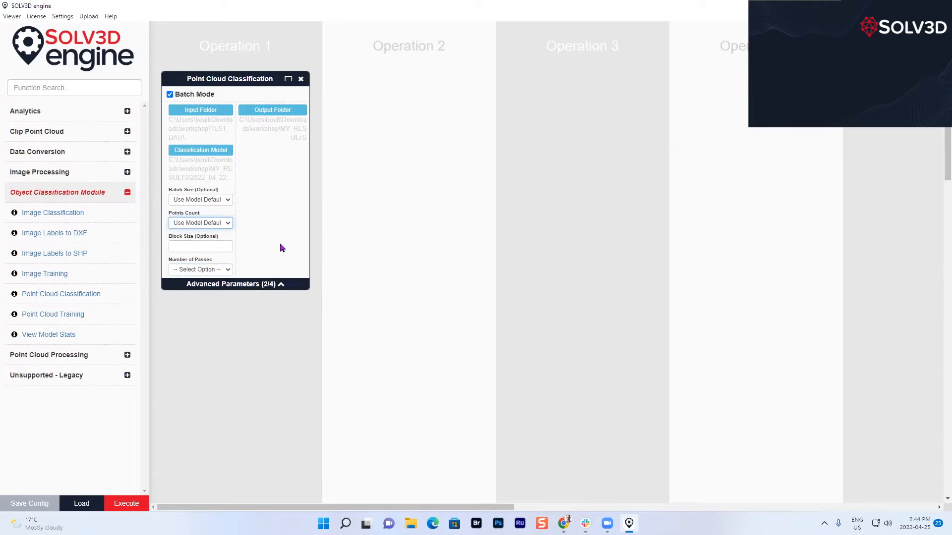
Set the number of passes to 3 and execute the point cloud classification workflow.
click(227, 271)
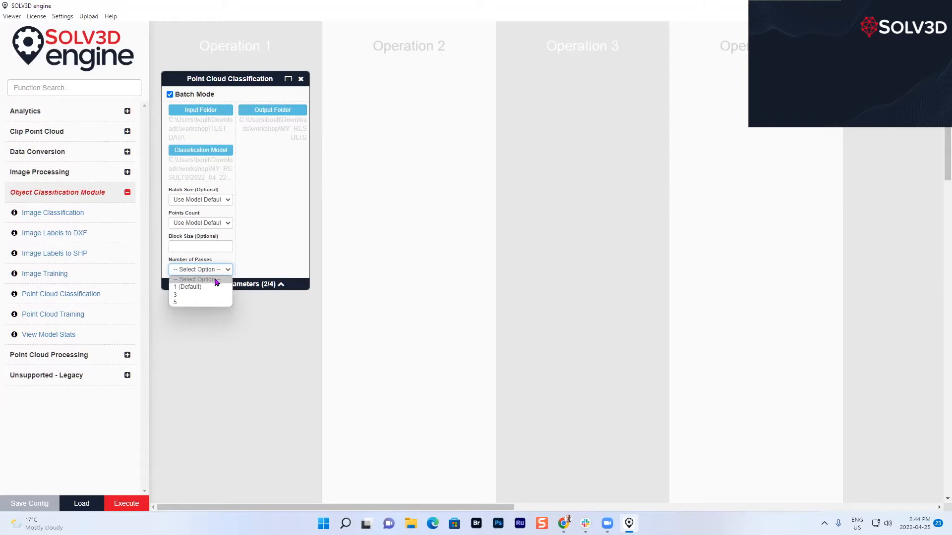
click(199, 287)
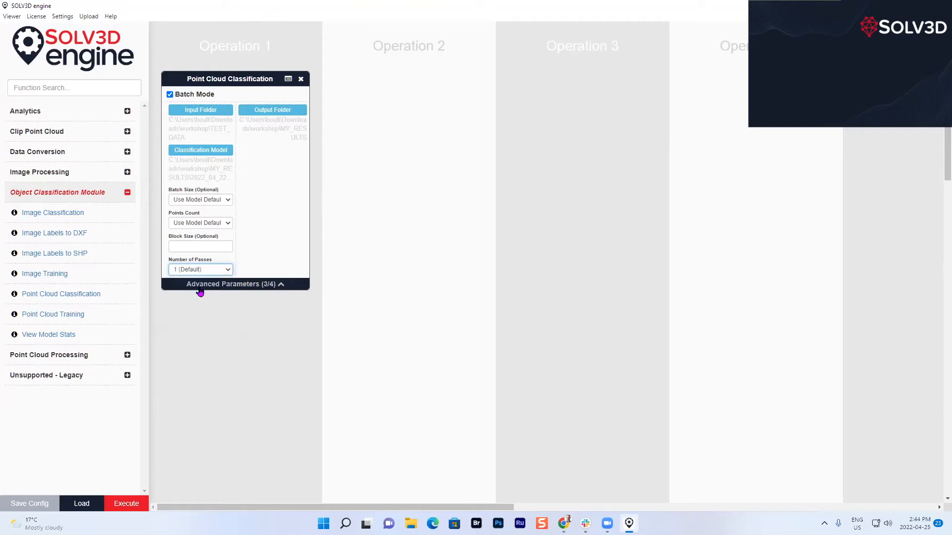
click(228, 269)
click(210, 296)
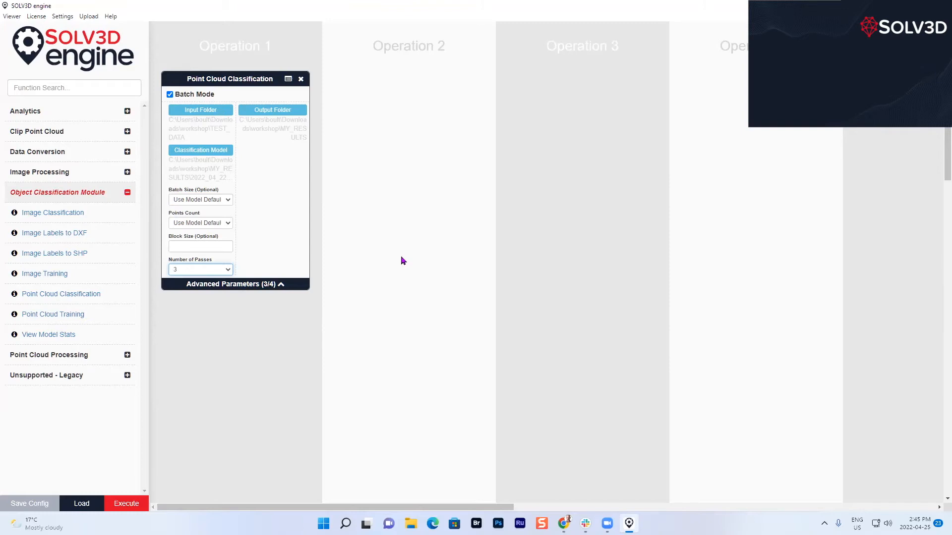
click(281, 284)
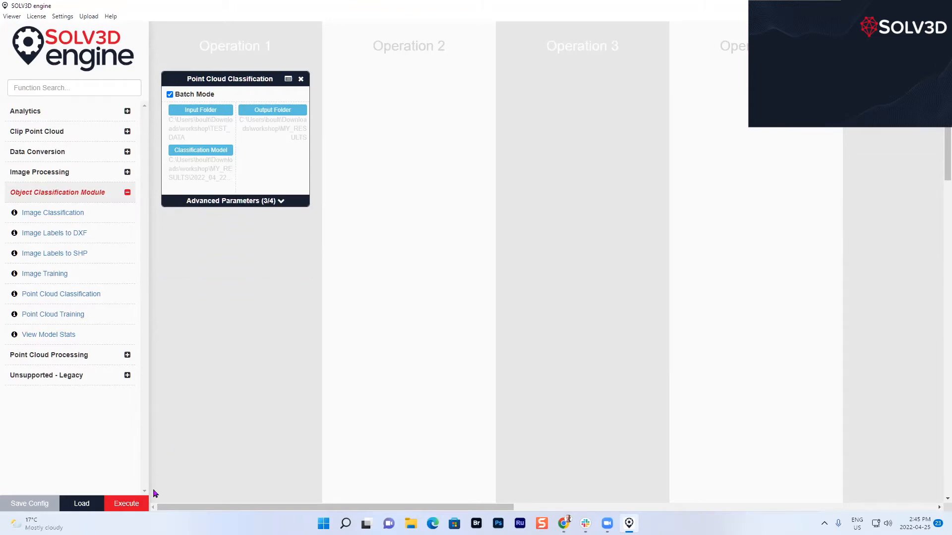
click(132, 505)
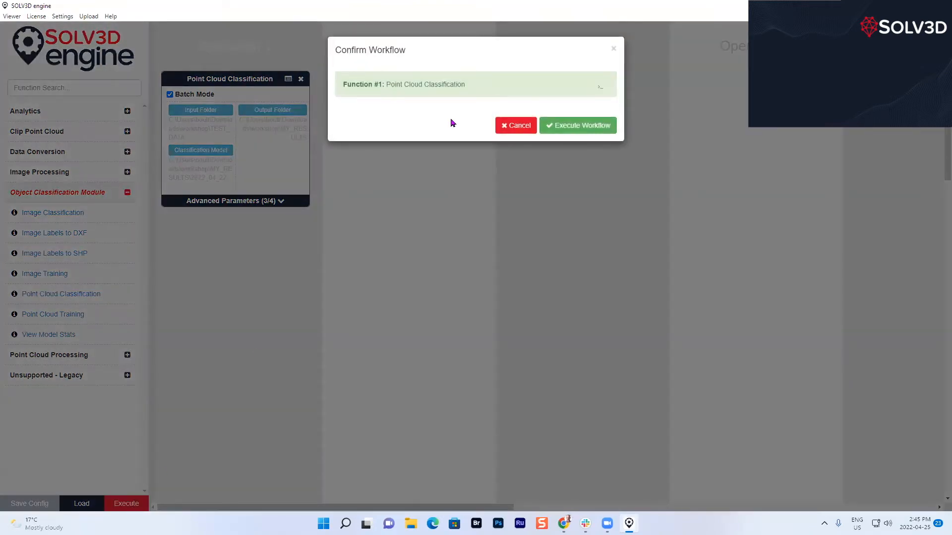
click(593, 126)
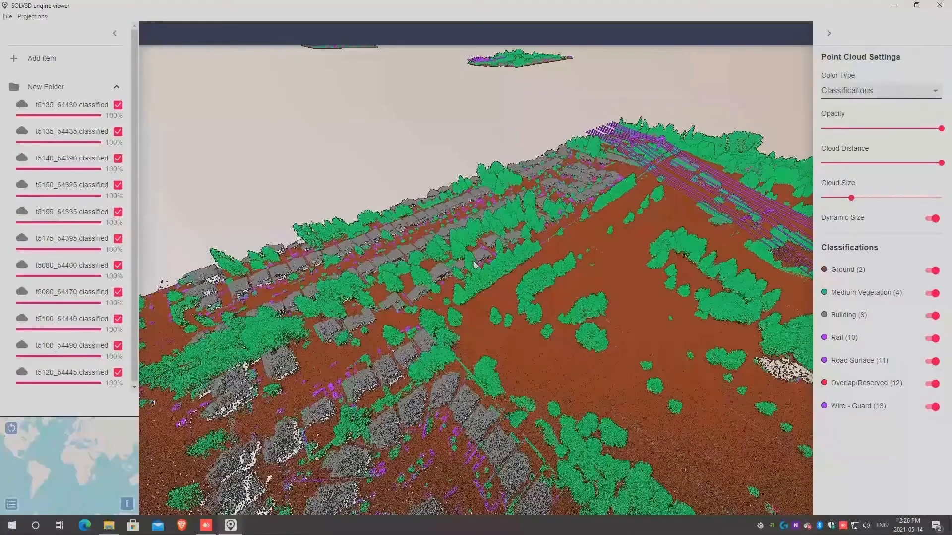
Hide every classification except Ground in the classified point cloud and inspect the ground points from another angle.
drag(474, 265, 550, 283)
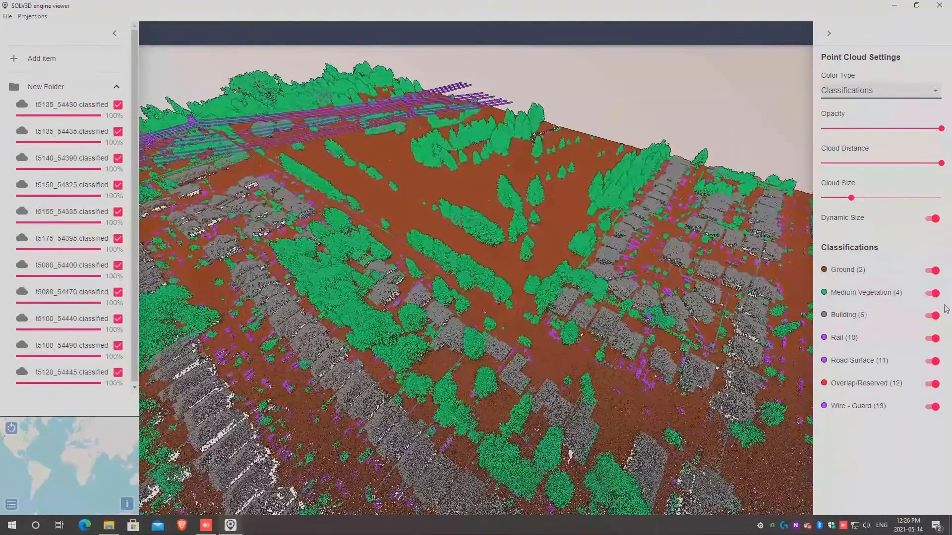
click(934, 293)
click(934, 315)
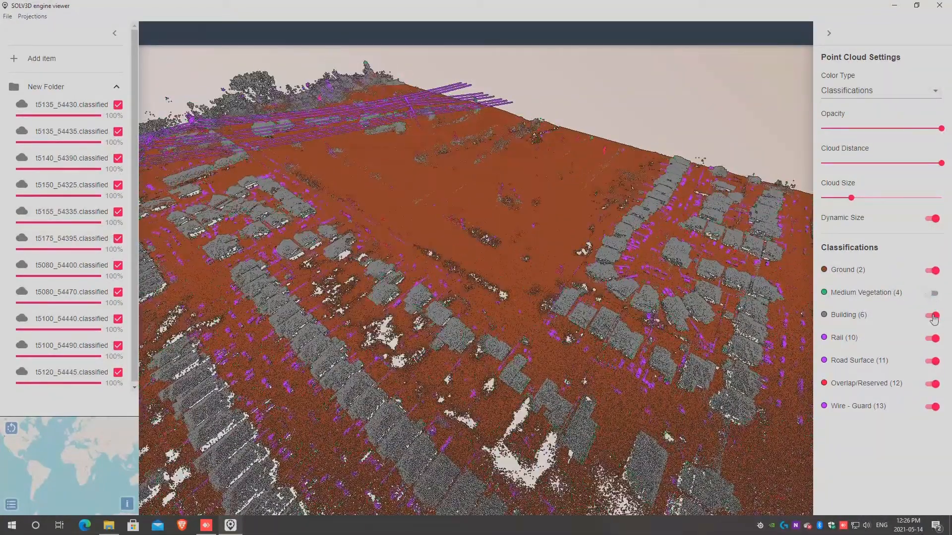
click(935, 338)
click(934, 361)
click(934, 384)
click(934, 407)
scroll(717, 398, down, 3)
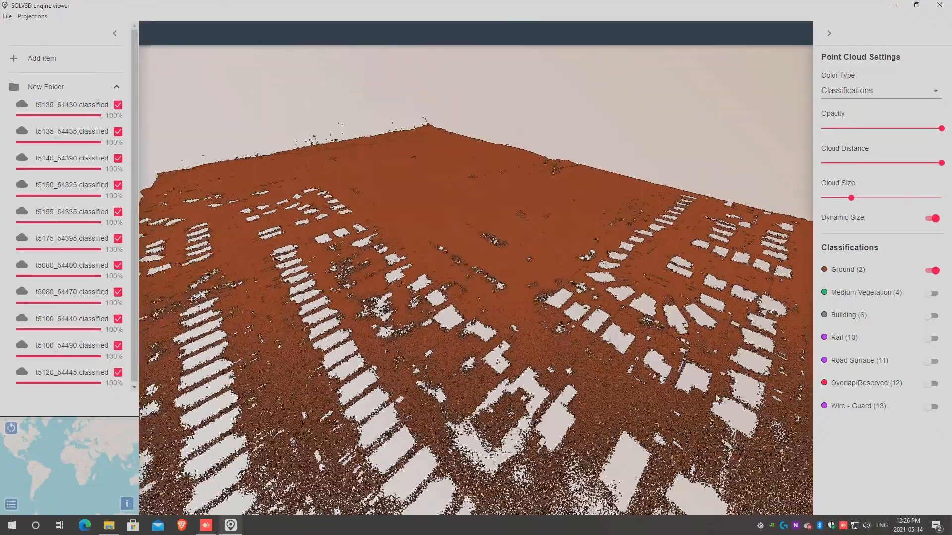
drag(717, 398, 794, 389)
drag(739, 409, 772, 414)
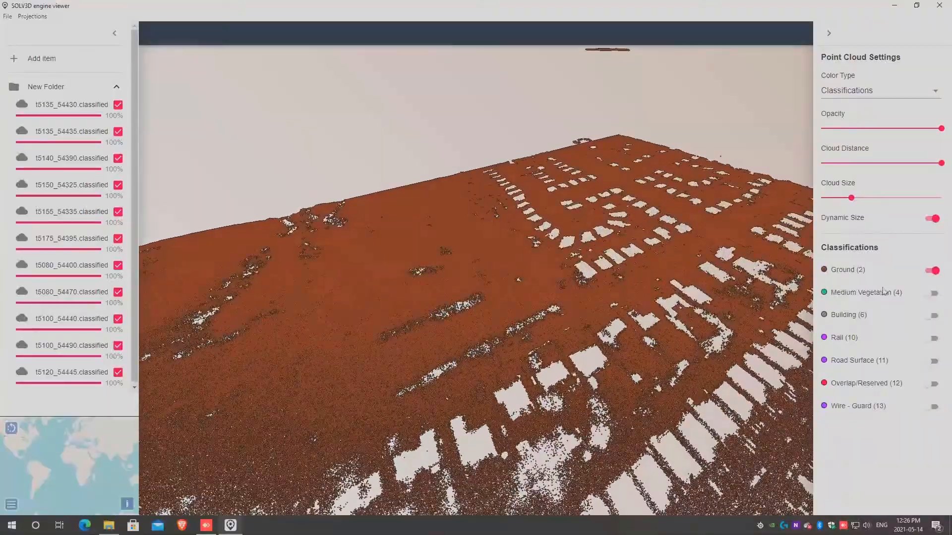
Show the Building and Medium Vegetation classes again to compare them against the ground points.
click(933, 316)
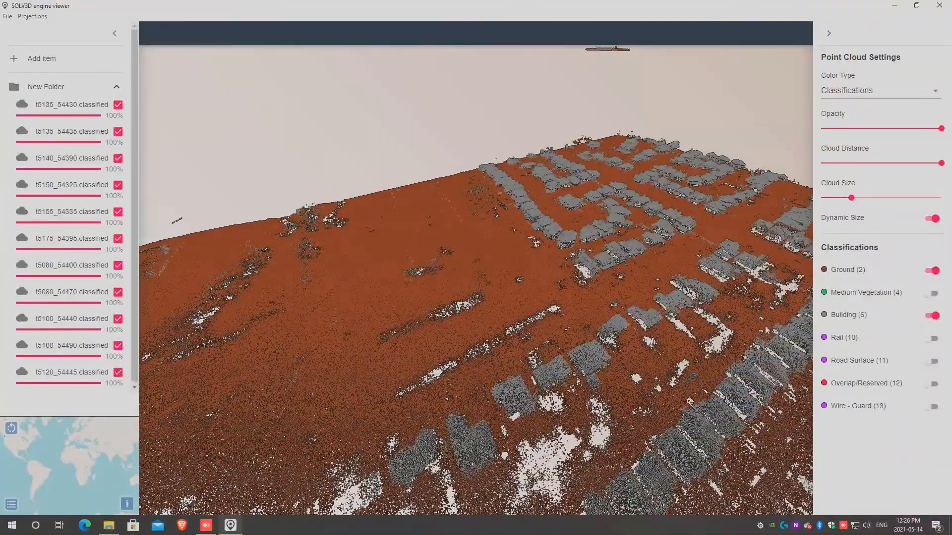
right_drag(734, 333, 652, 285)
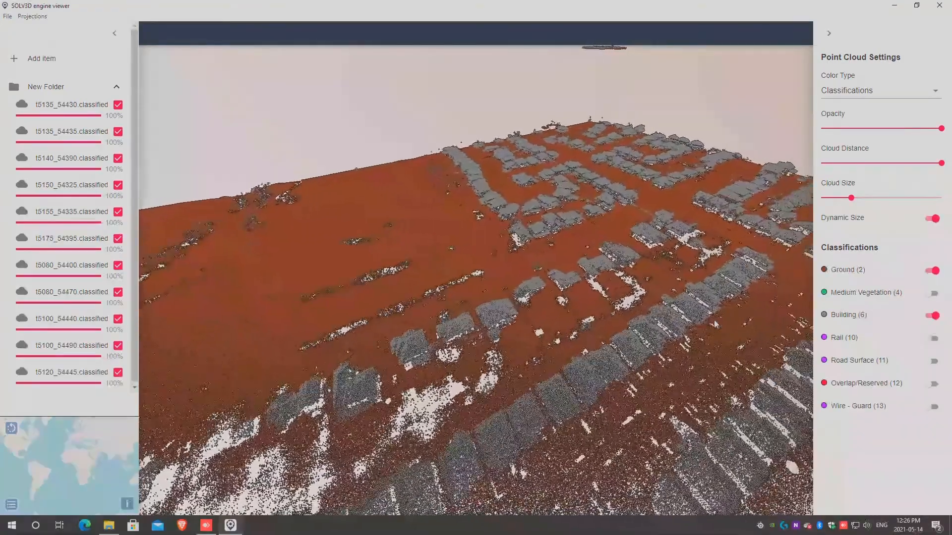
click(932, 294)
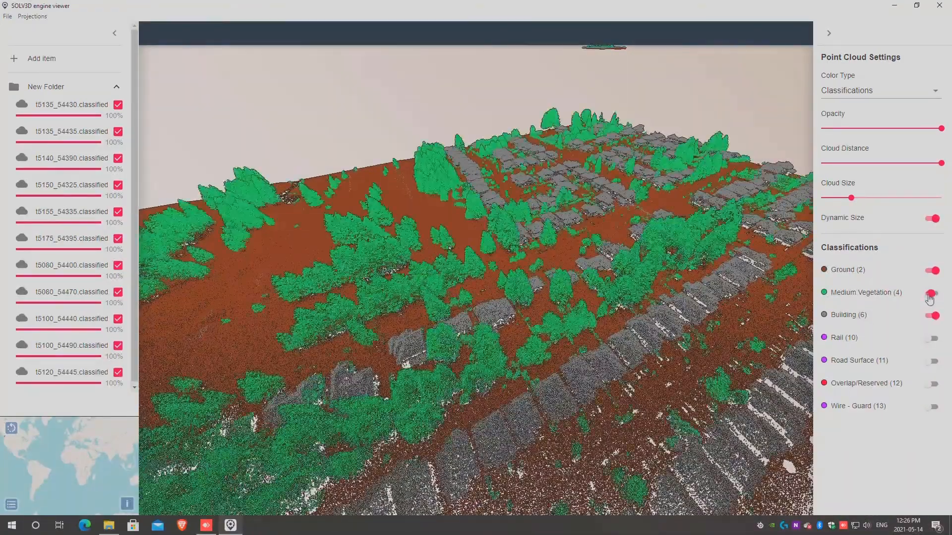
click(931, 294)
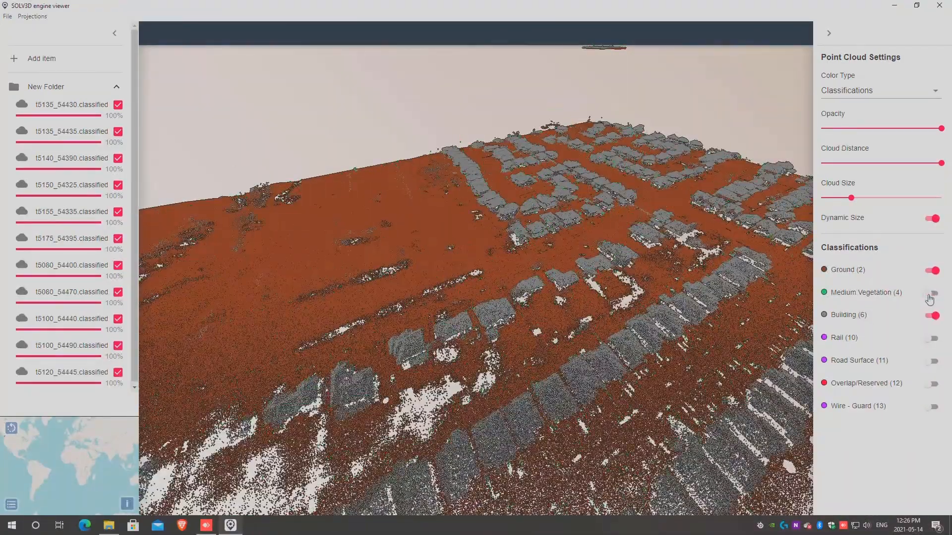
click(930, 294)
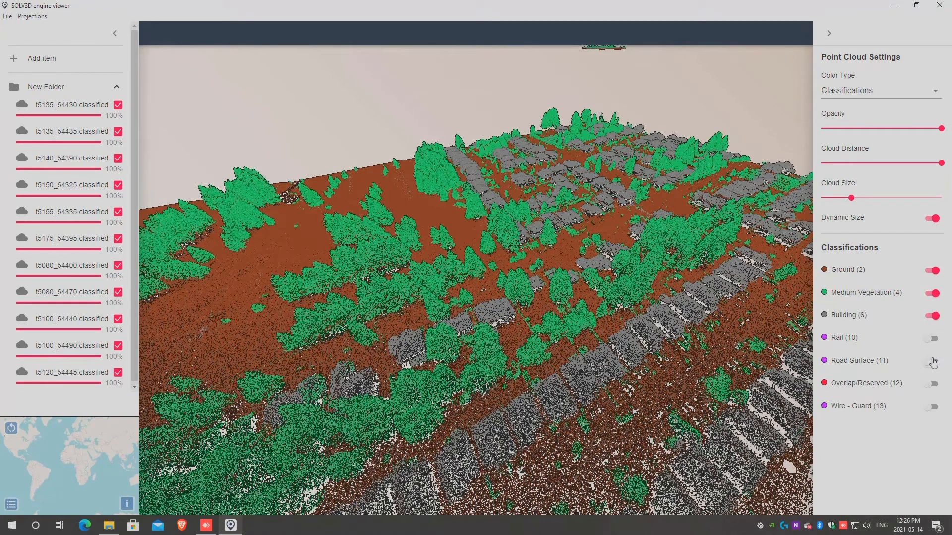
Turn the Rail, Road Surface, Overlap/Reserved and Wire - Guard classes back on in the point cloud.
click(933, 339)
click(933, 362)
click(933, 384)
click(933, 407)
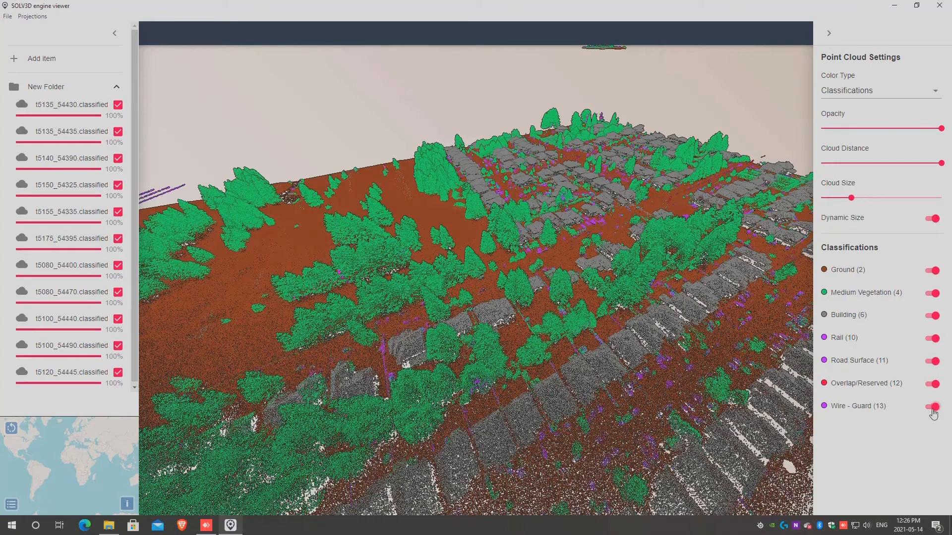
click(933, 407)
click(933, 413)
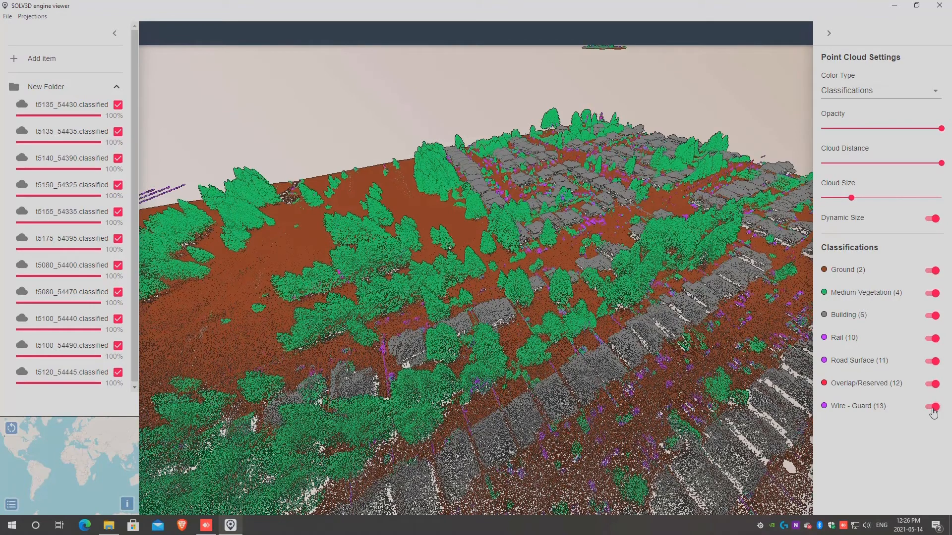